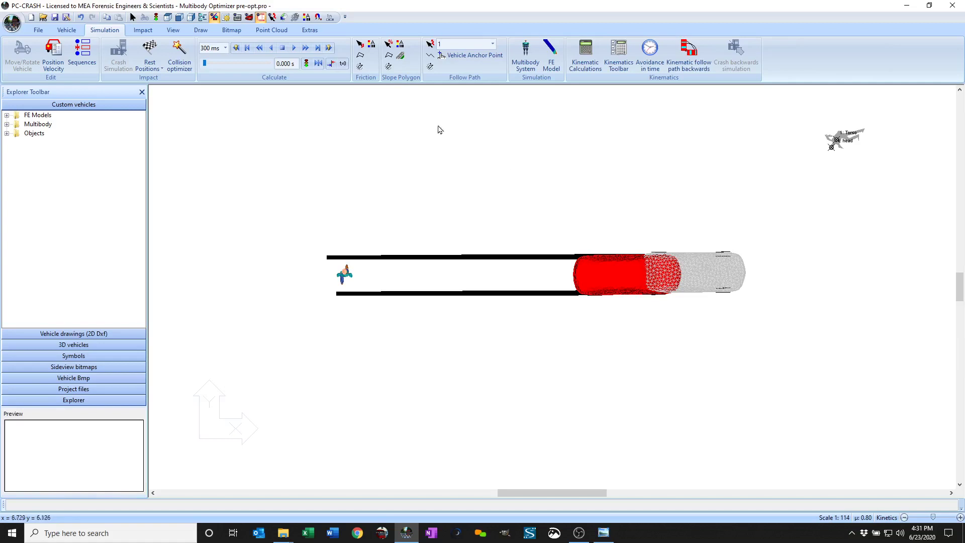
Reset the simulation to 0.000 s and scrub the car slightly along its path
left_click(205, 64)
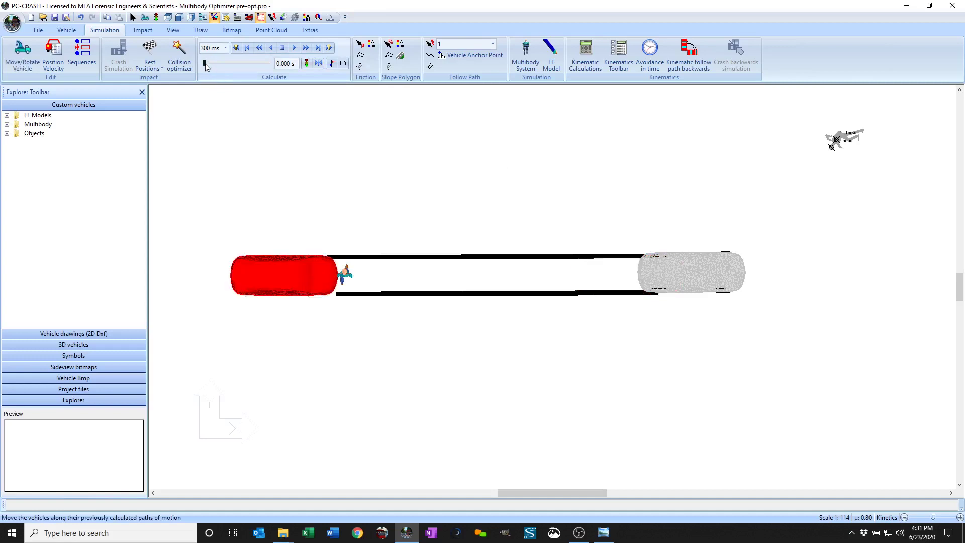
left_click_drag(205, 67, 204, 68)
Watch the impact in 3D Visualization until the pedestrian lands on the hood, then close it
key("F4")
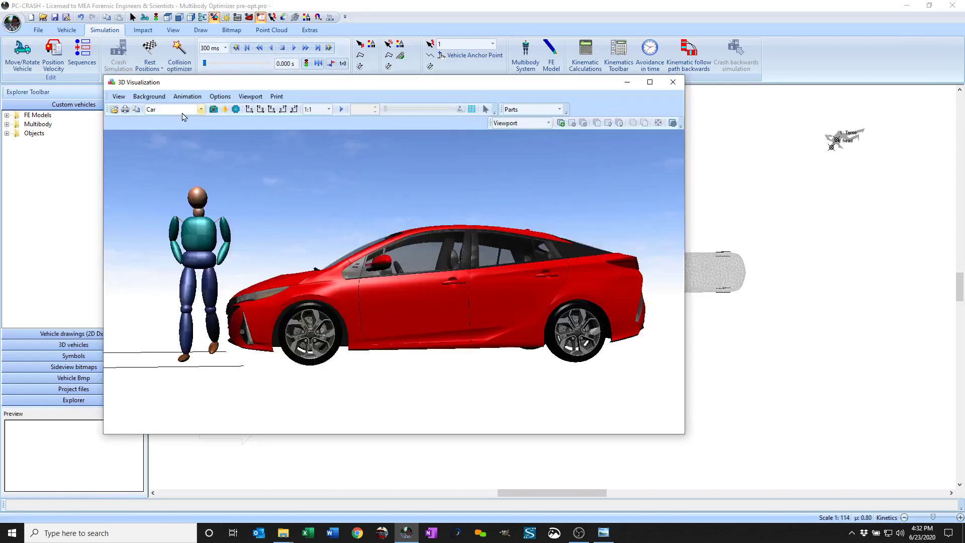
left_click_drag(205, 66, 276, 82)
left_click(672, 82)
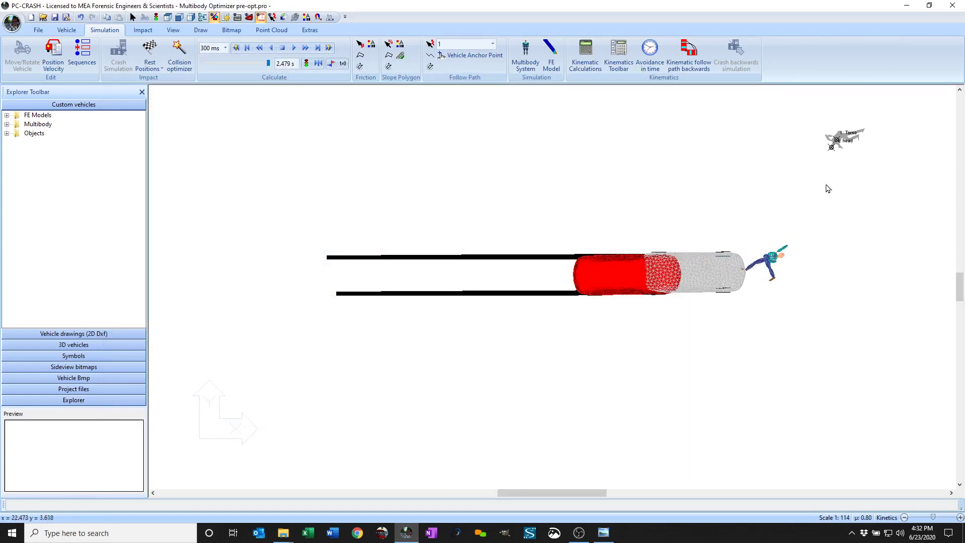
Zoom the plan view from 1:114 to 1:9.9 on the Torso and head markers
scroll(849, 133, "up", 3)
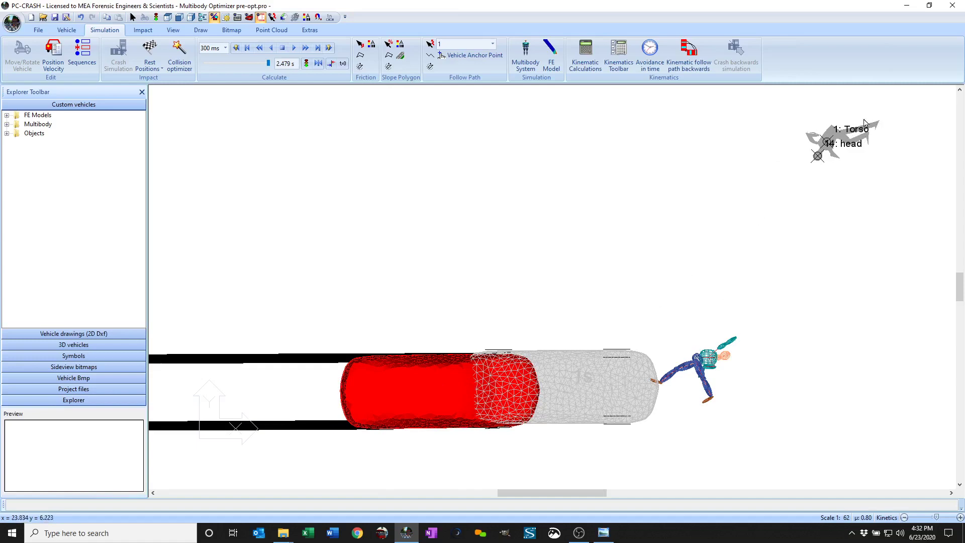
scroll(880, 125, "up", 5)
scroll(880, 124, "up", 2)
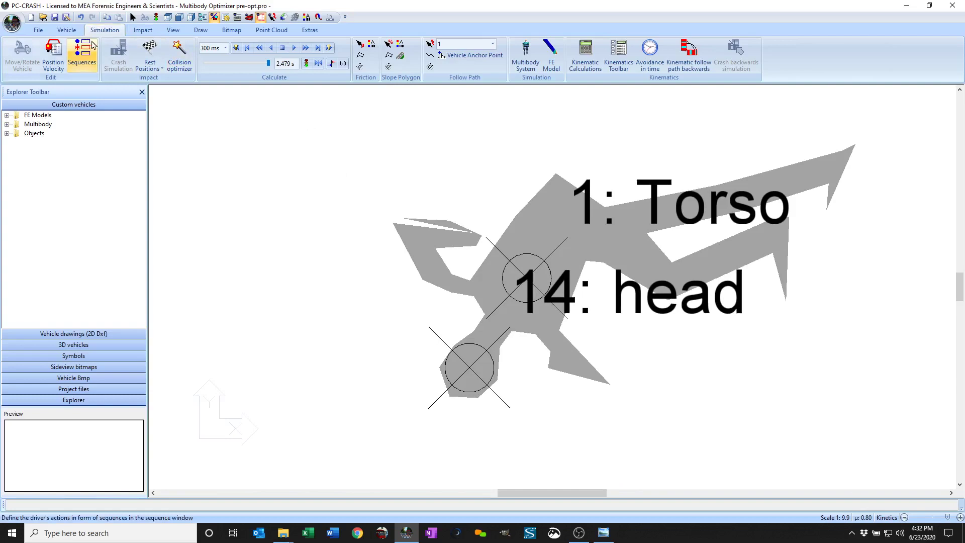
Open the Collision optimizer's Properties and view the defined Multibody system targets
left_click(182, 50)
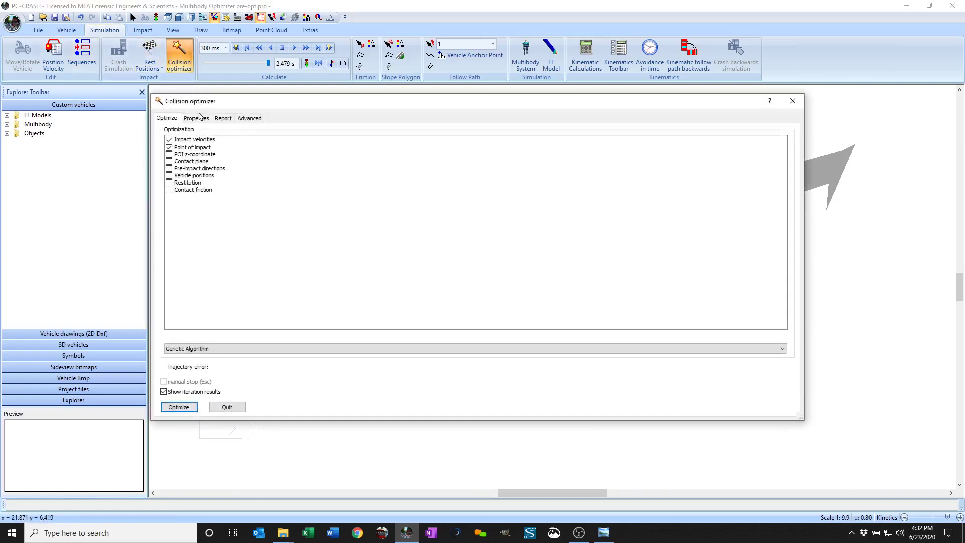
left_click(195, 119)
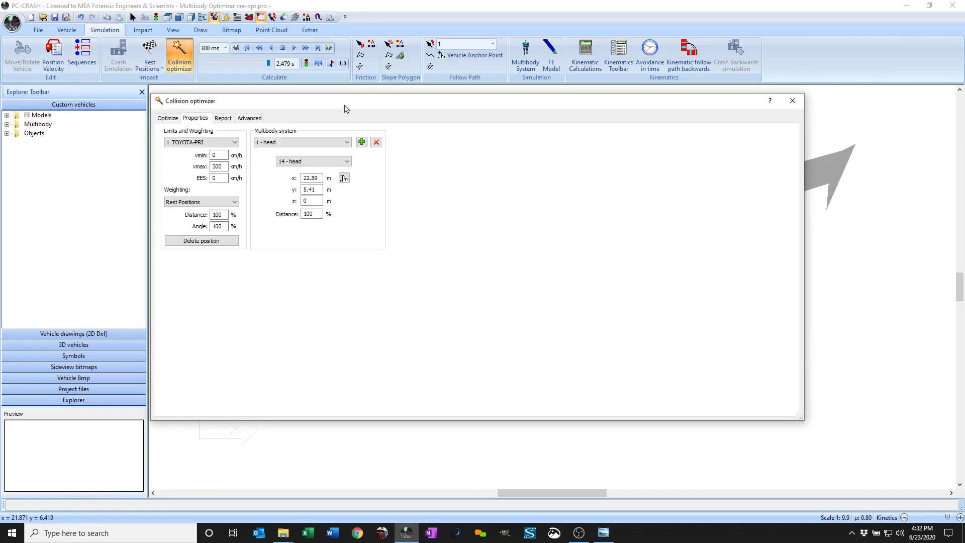
left_click_drag(804, 193, 446, 202)
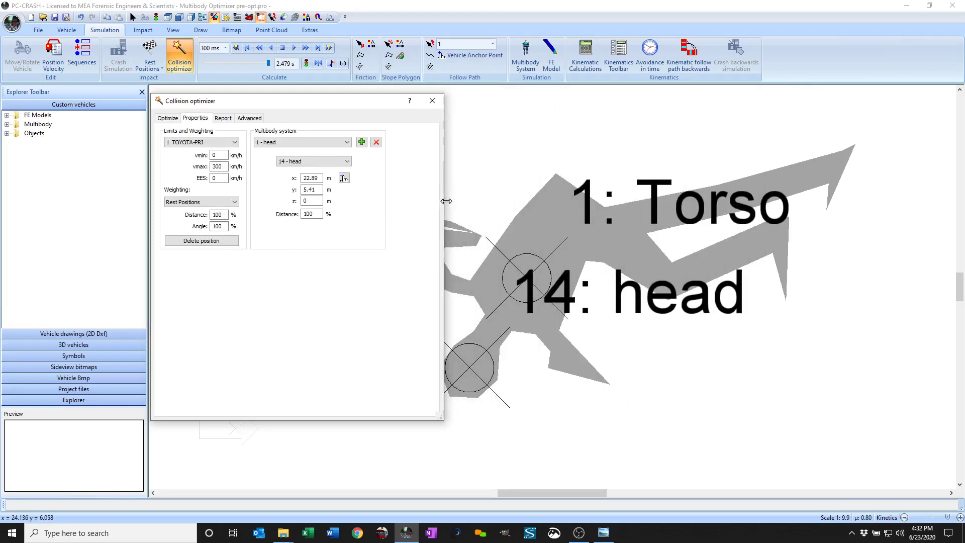
left_click(305, 143)
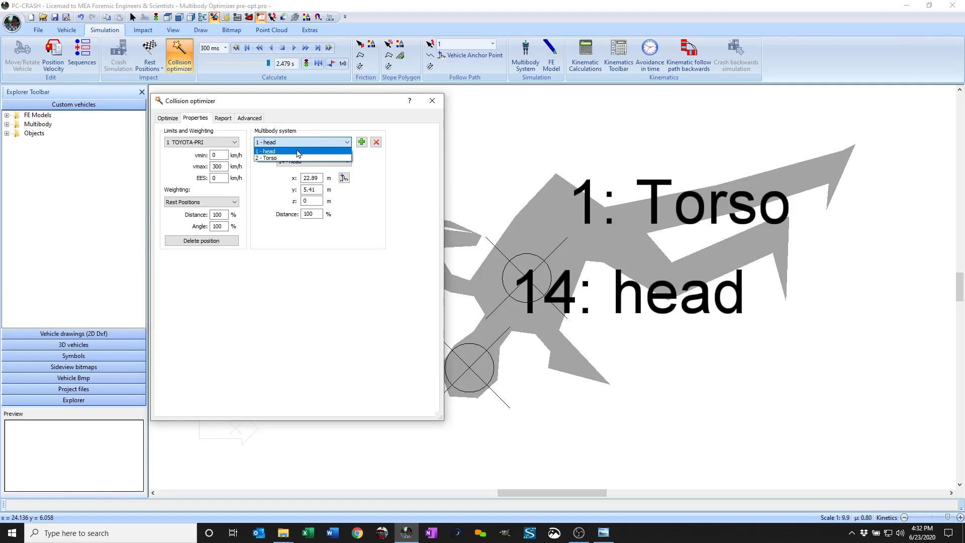
left_click(375, 161)
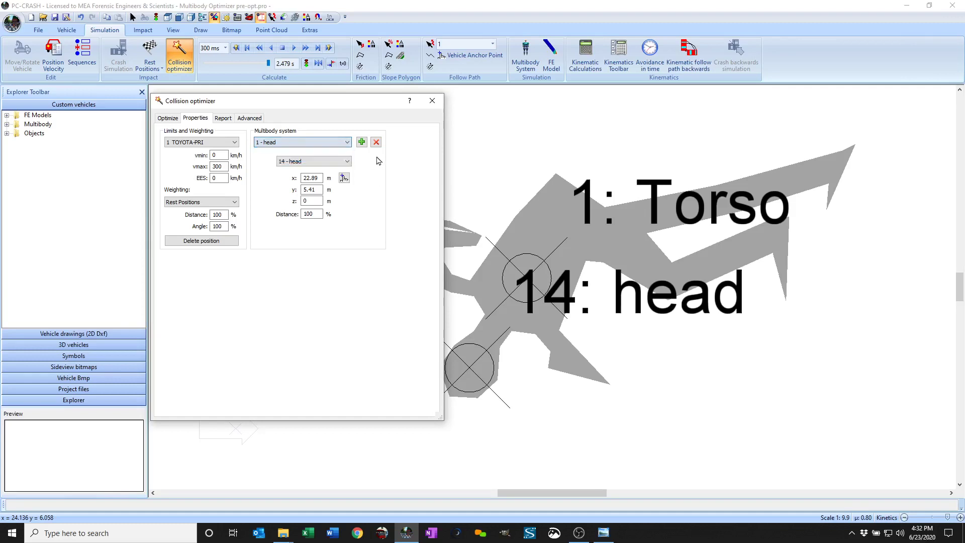
Check the head and Torso rest-position targets, then close the optimizer and zoom out
left_click(344, 179)
left_click(309, 143)
left_click(306, 158)
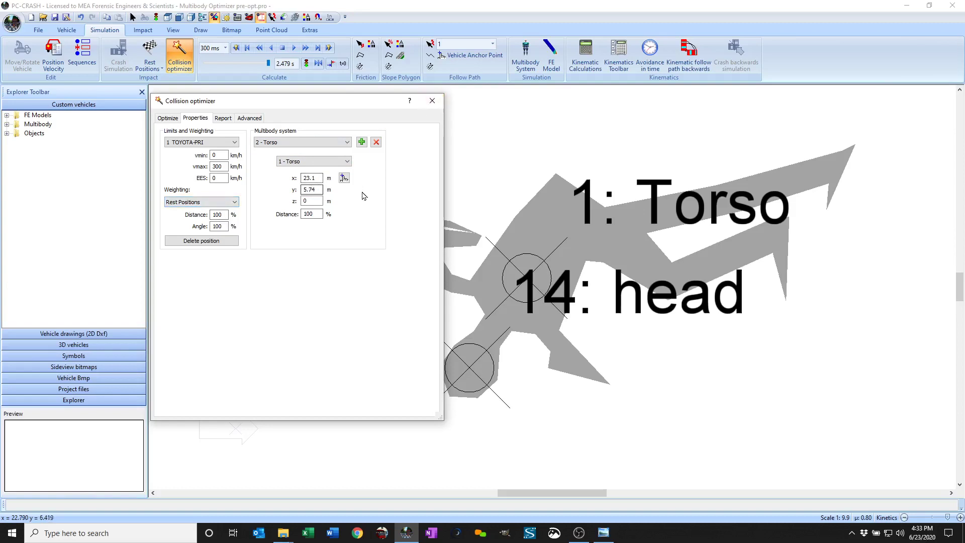
left_click(432, 101)
scroll(641, 189, "down", 5)
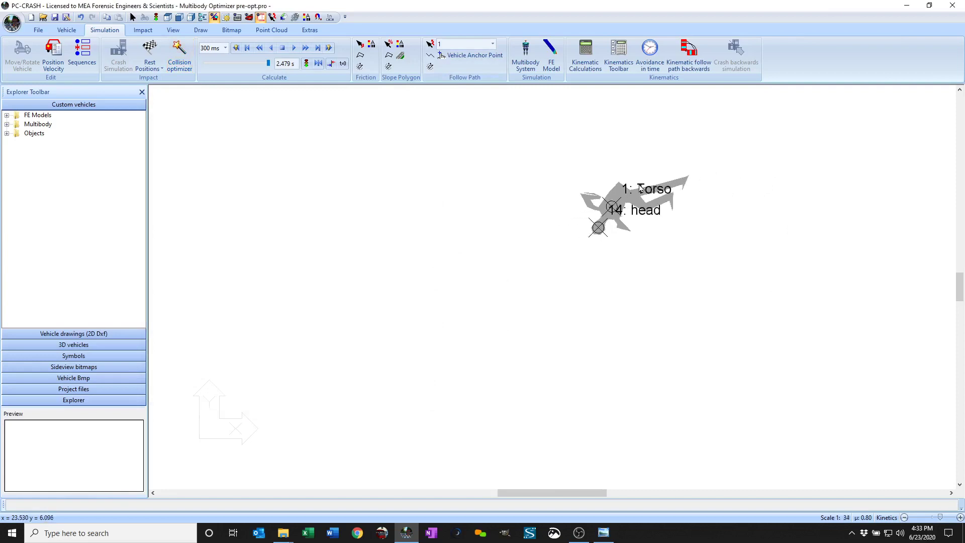
scroll(641, 188, "down", 5)
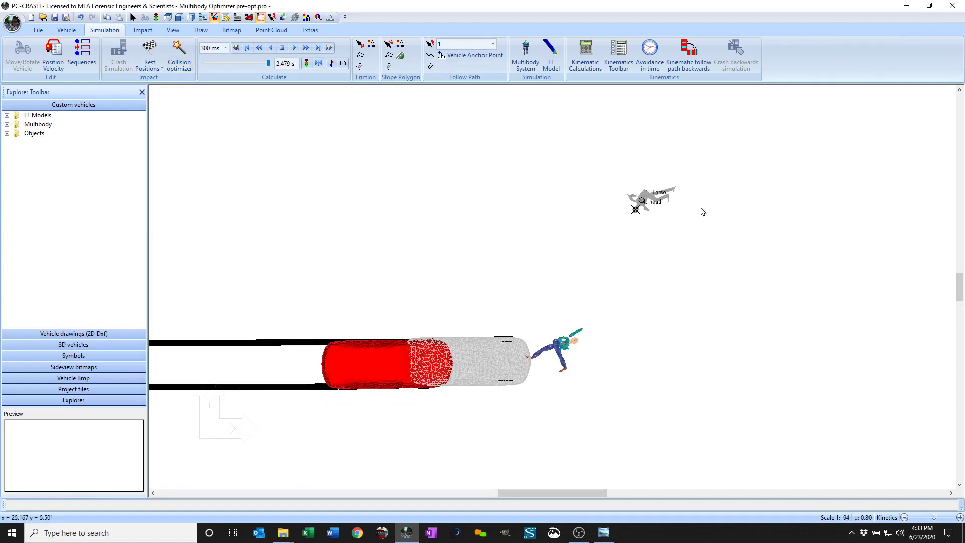
Reopen the Collision optimizer on the Advanced tab, resized to show full columns and the car
right_click(327, 130)
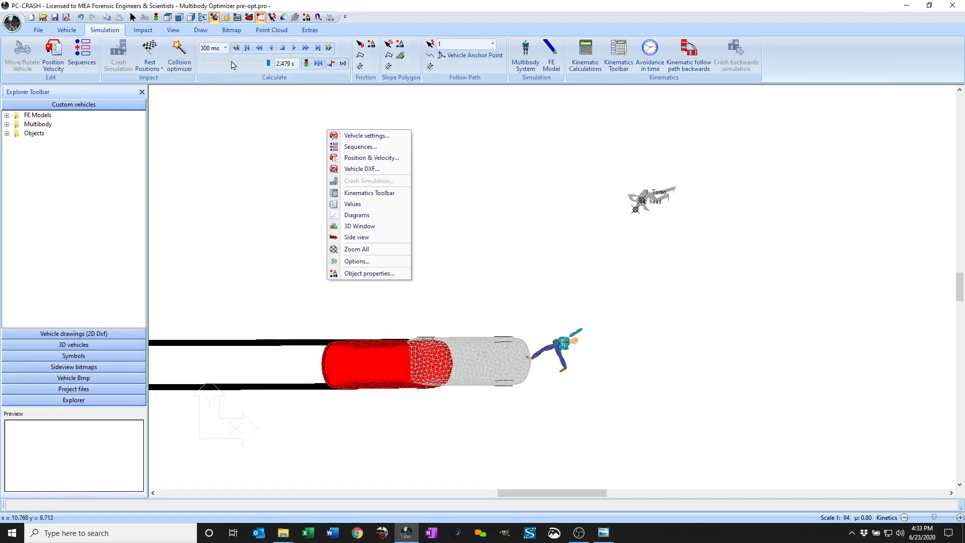
left_click(190, 67)
left_click(253, 121)
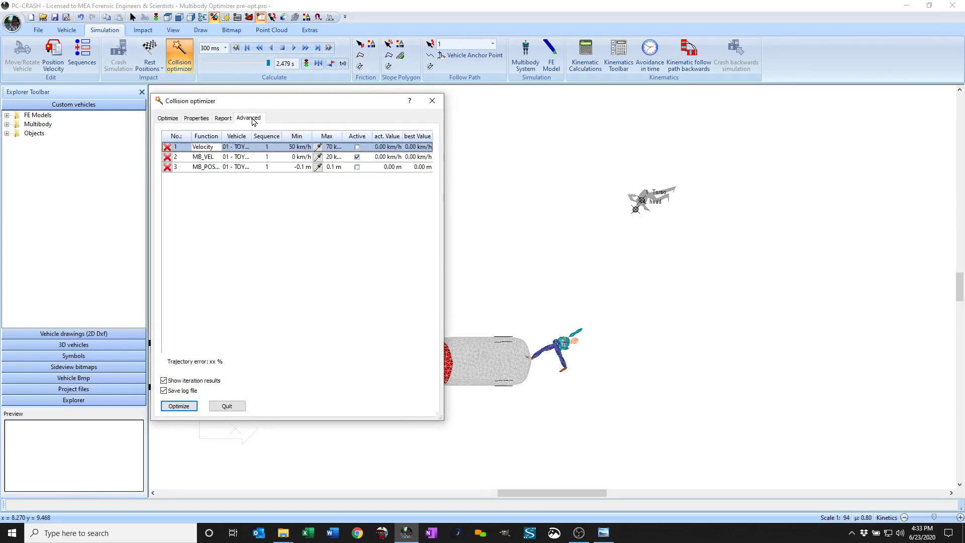
left_click_drag(445, 200, 489, 200)
left_click_drag(418, 422, 415, 295)
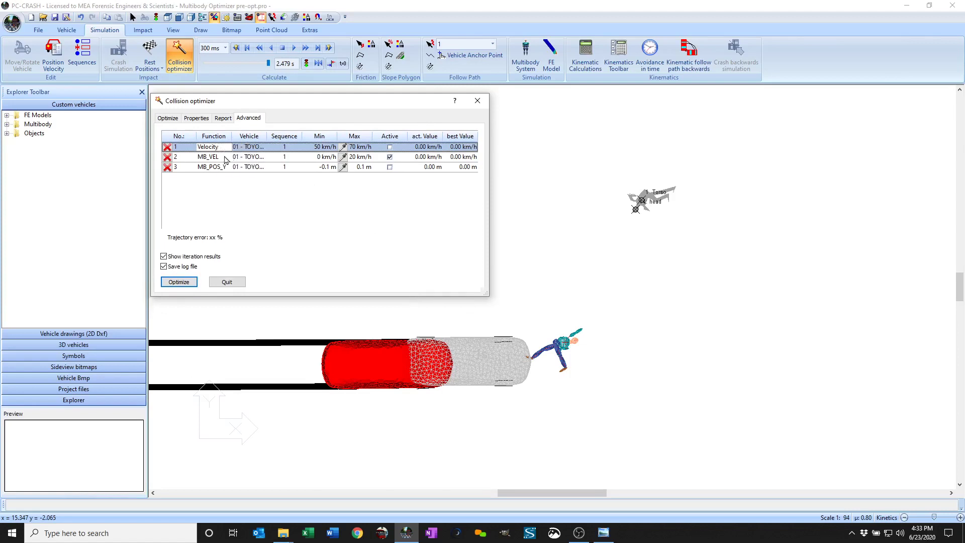
Set row 2's function to MB_VEL and row 3's function to MB_POS_Y
left_click(222, 157)
left_click(236, 158)
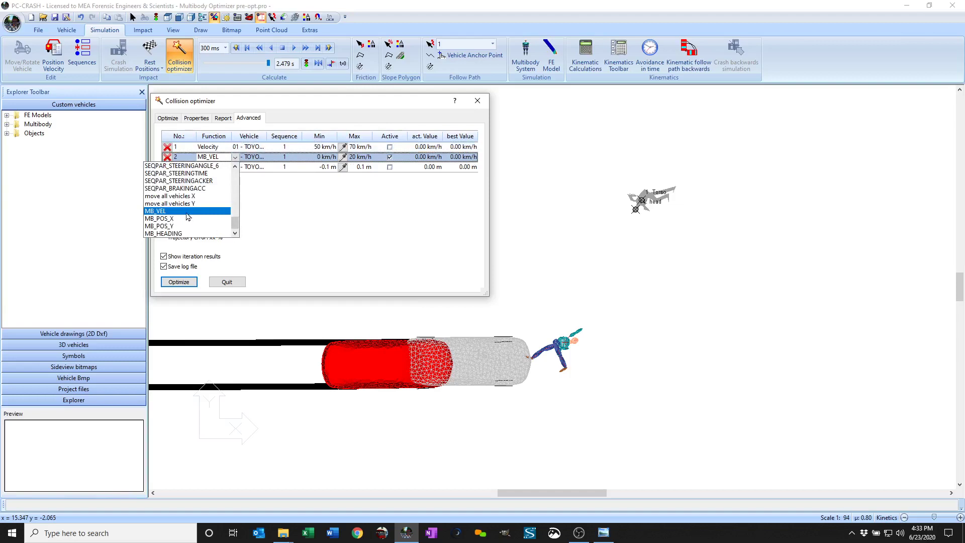
left_click(247, 210)
left_click(237, 168)
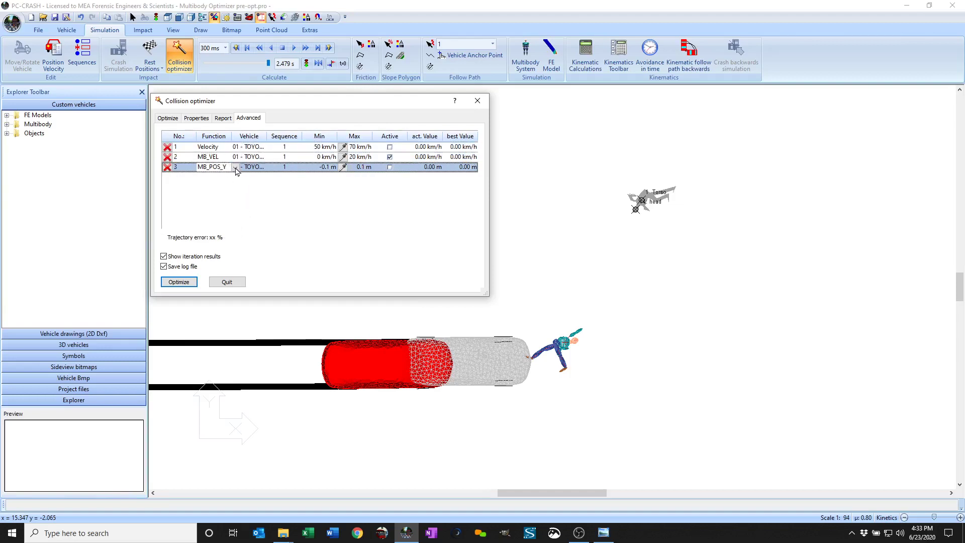
left_click(236, 168)
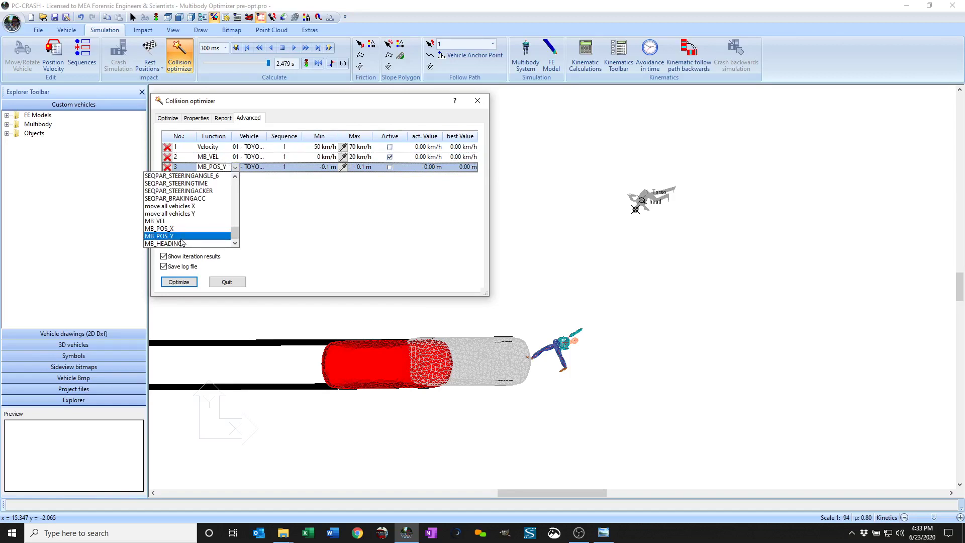
left_click(358, 226)
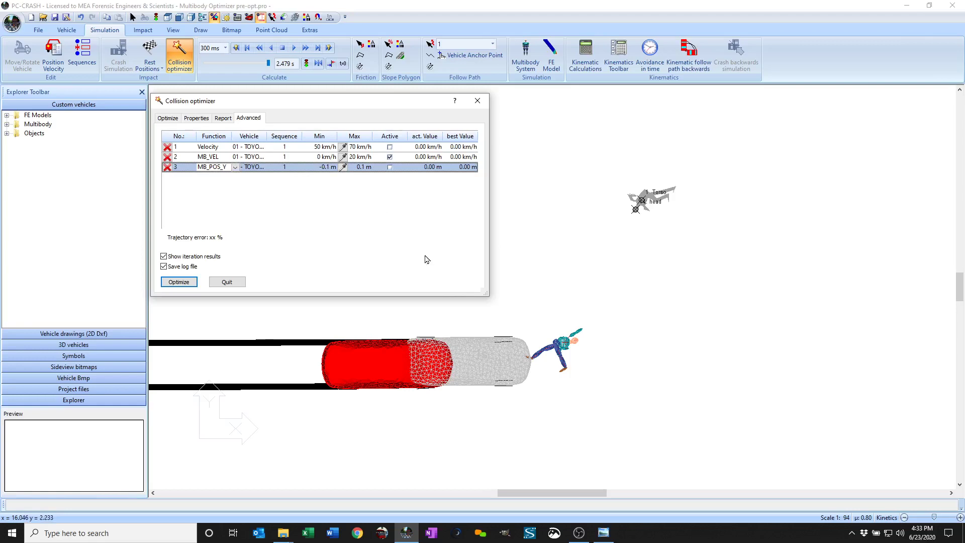
Make Velocity and MB_POS_Y active optimization parameters and close the optimizer
left_click(391, 148)
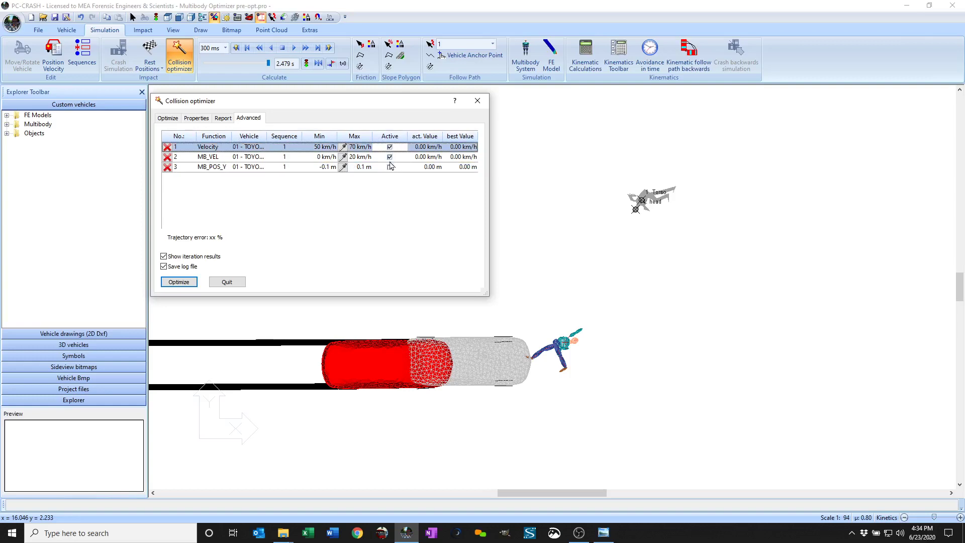
left_click(390, 167)
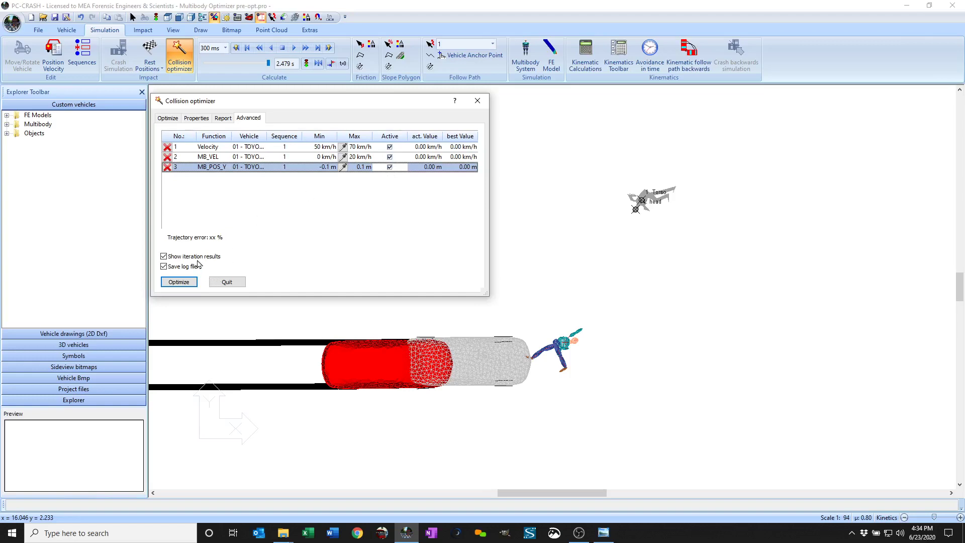
left_click(478, 101)
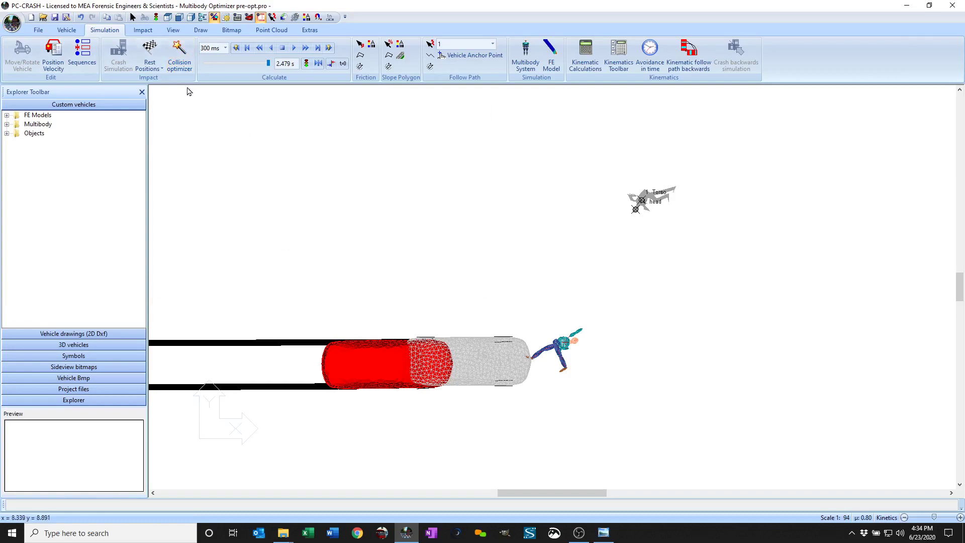
Open recent project Multibody Optimizer post-opt.pro without saving the current changes
left_click(40, 31)
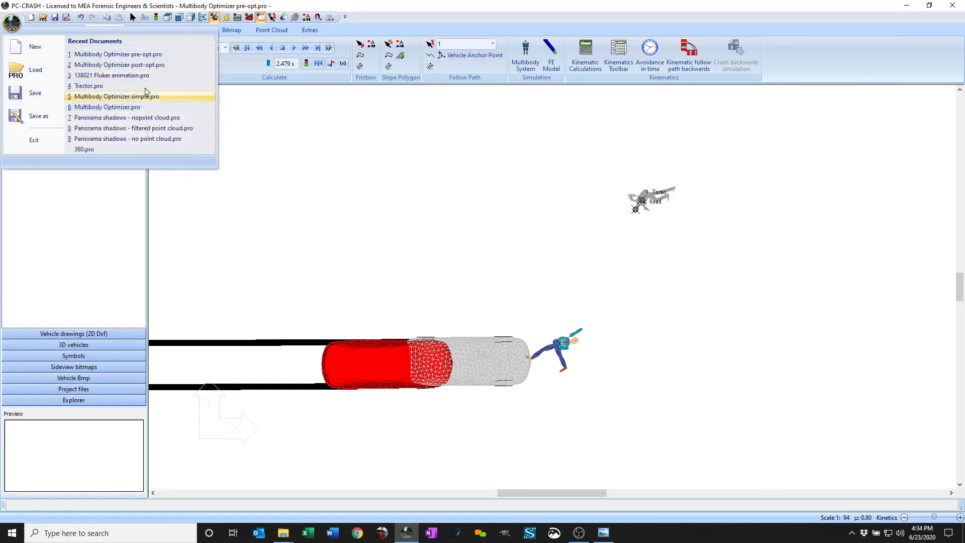
left_click(145, 65)
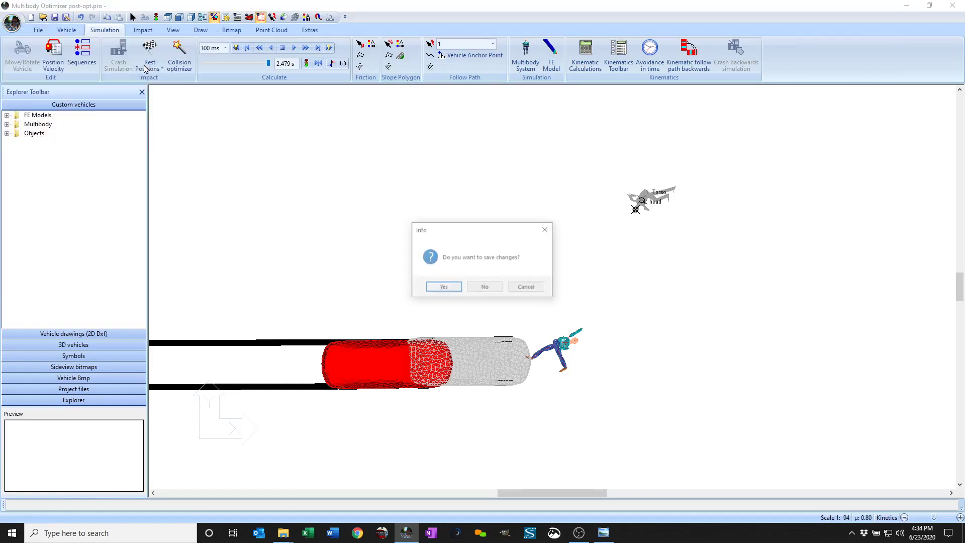
left_click(485, 288)
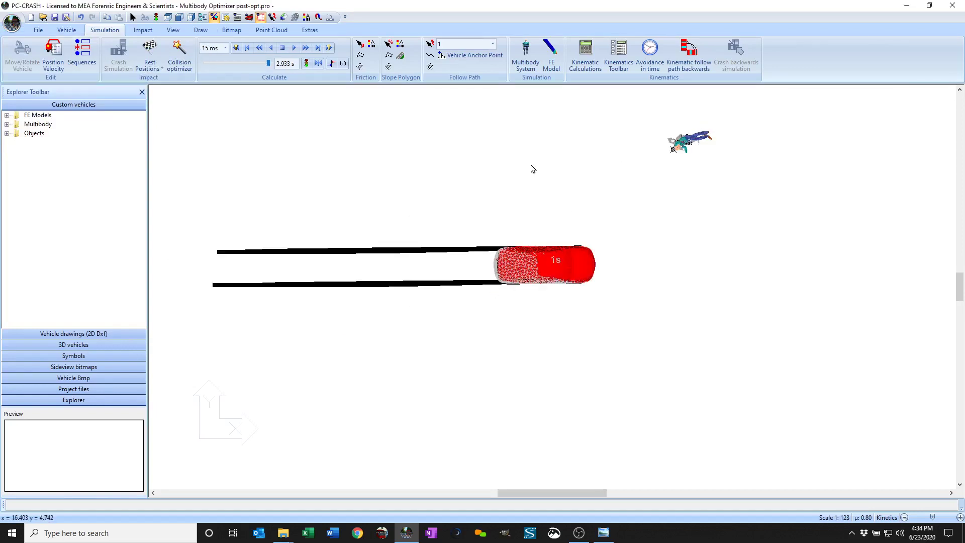
right_click(415, 146)
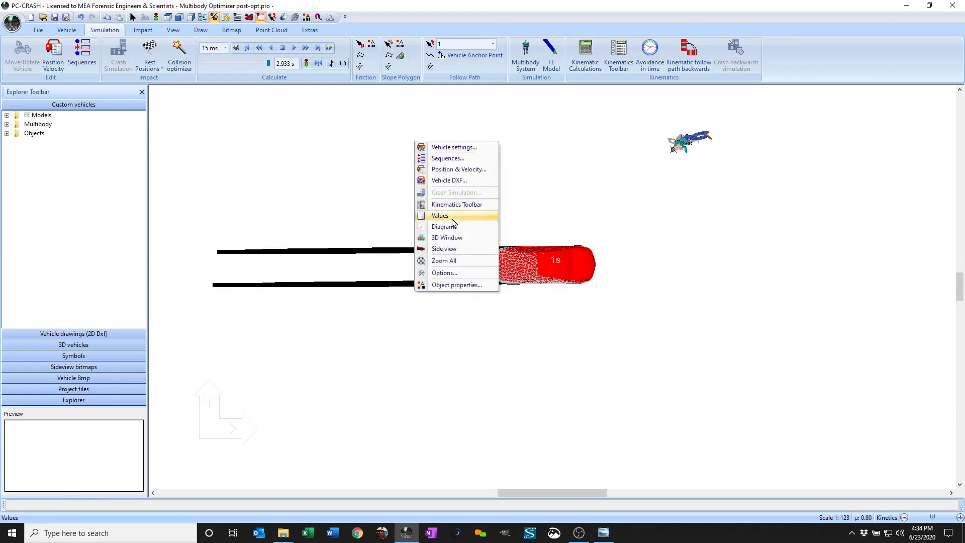
left_click(453, 240)
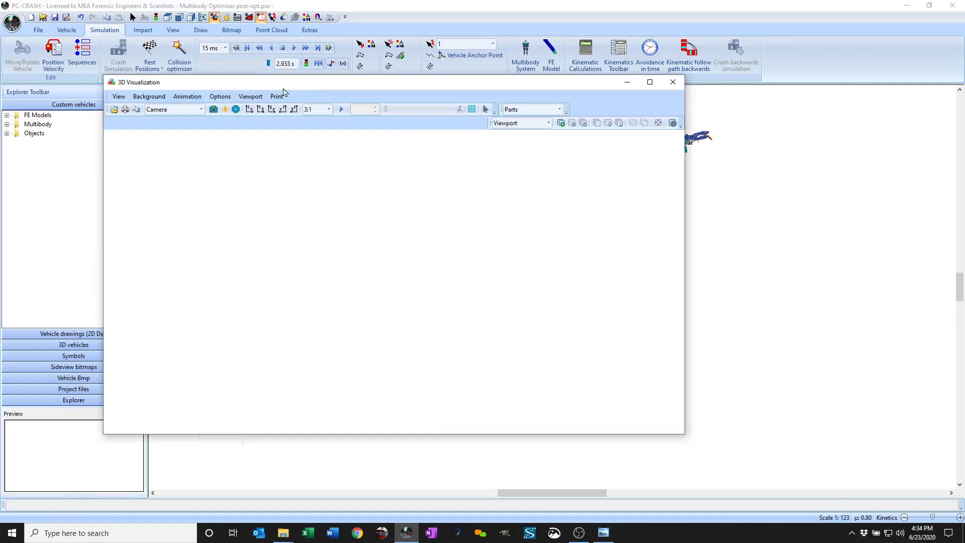
left_click(340, 111)
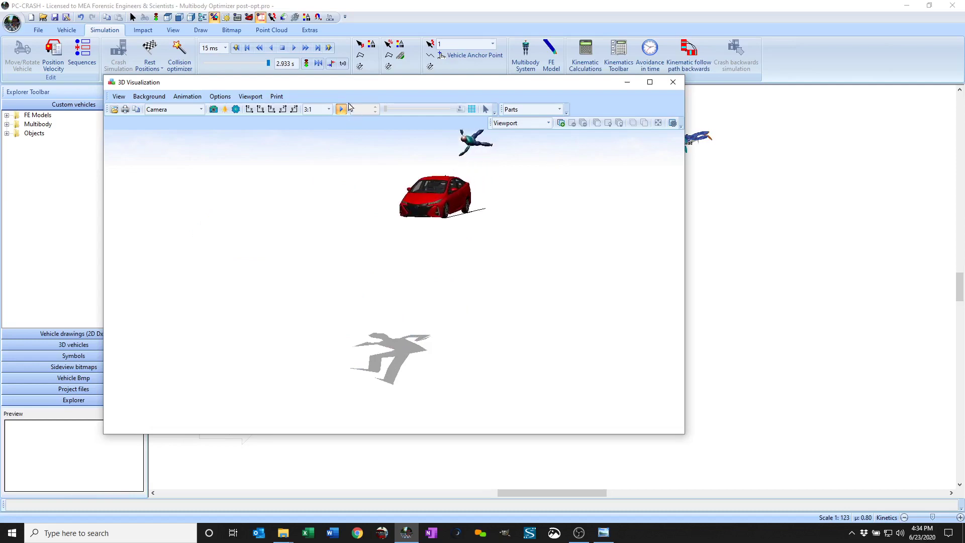
left_click(673, 82)
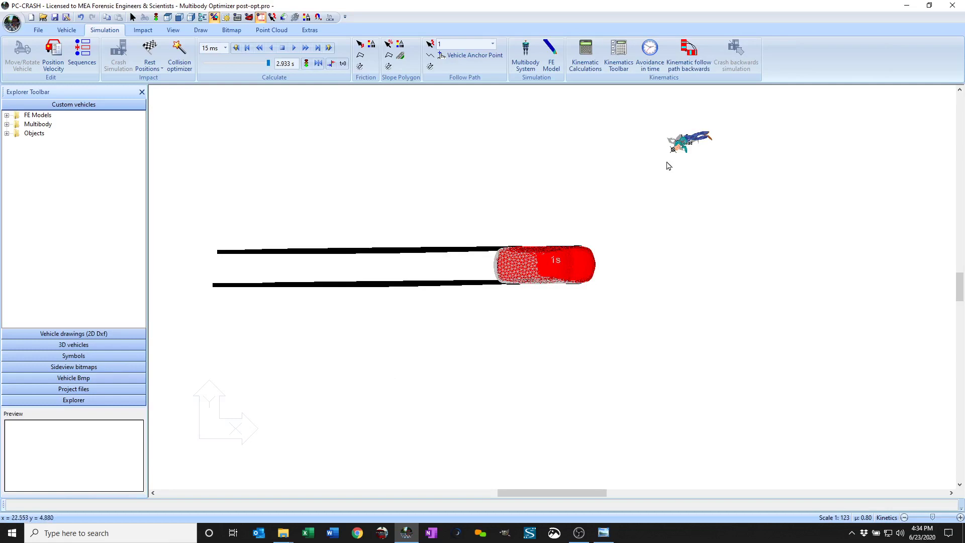
scroll(689, 144, "up", 3)
scroll(690, 142, "up", 5)
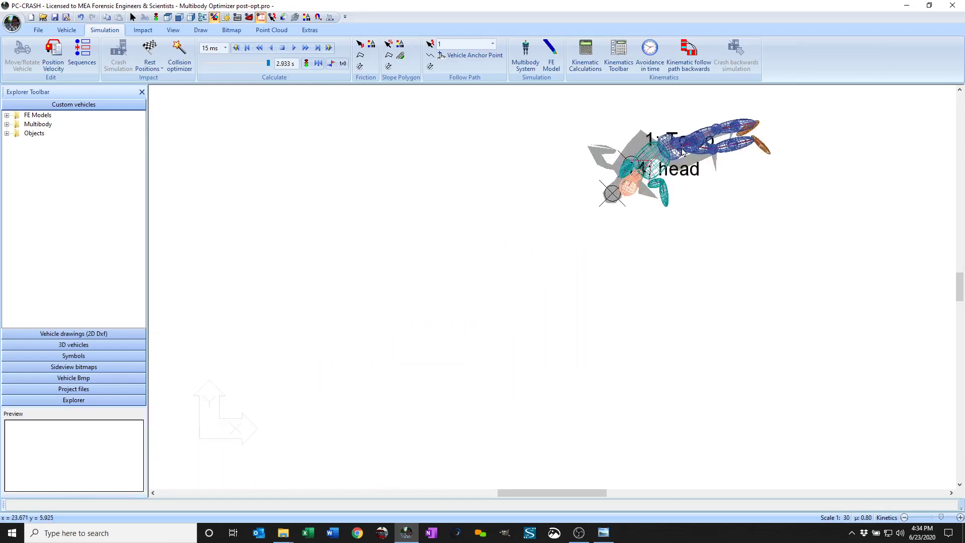
scroll(683, 151, "up", 1)
scroll(597, 237, "down", 4)
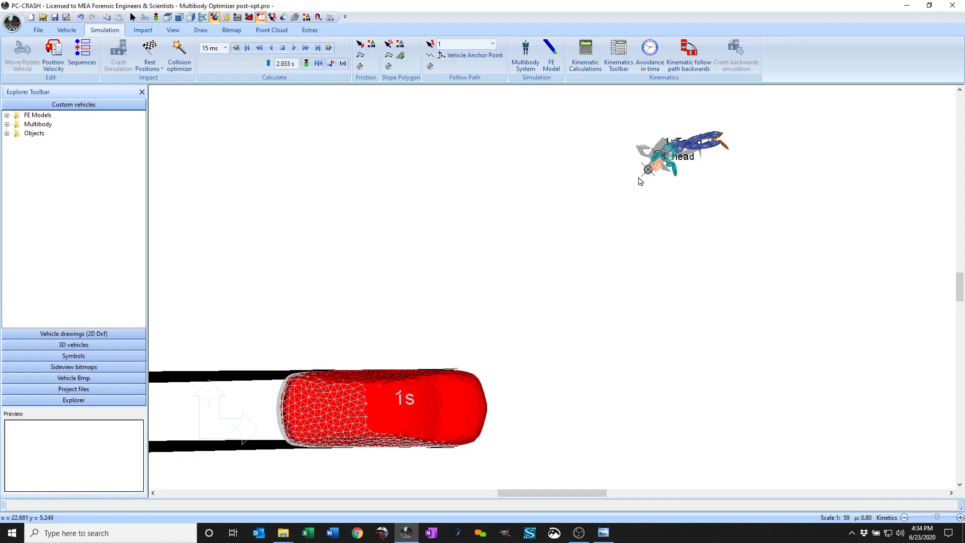
scroll(723, 180, "down", 5)
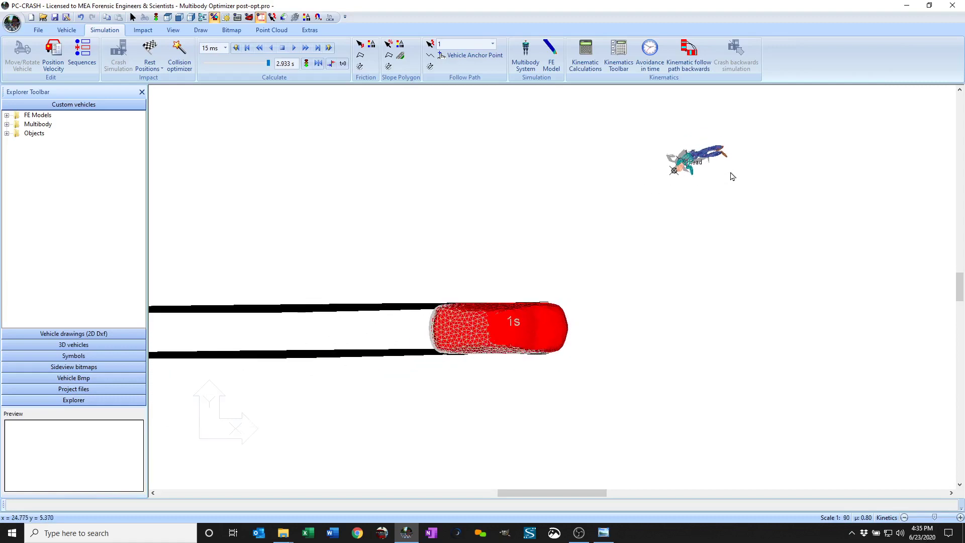